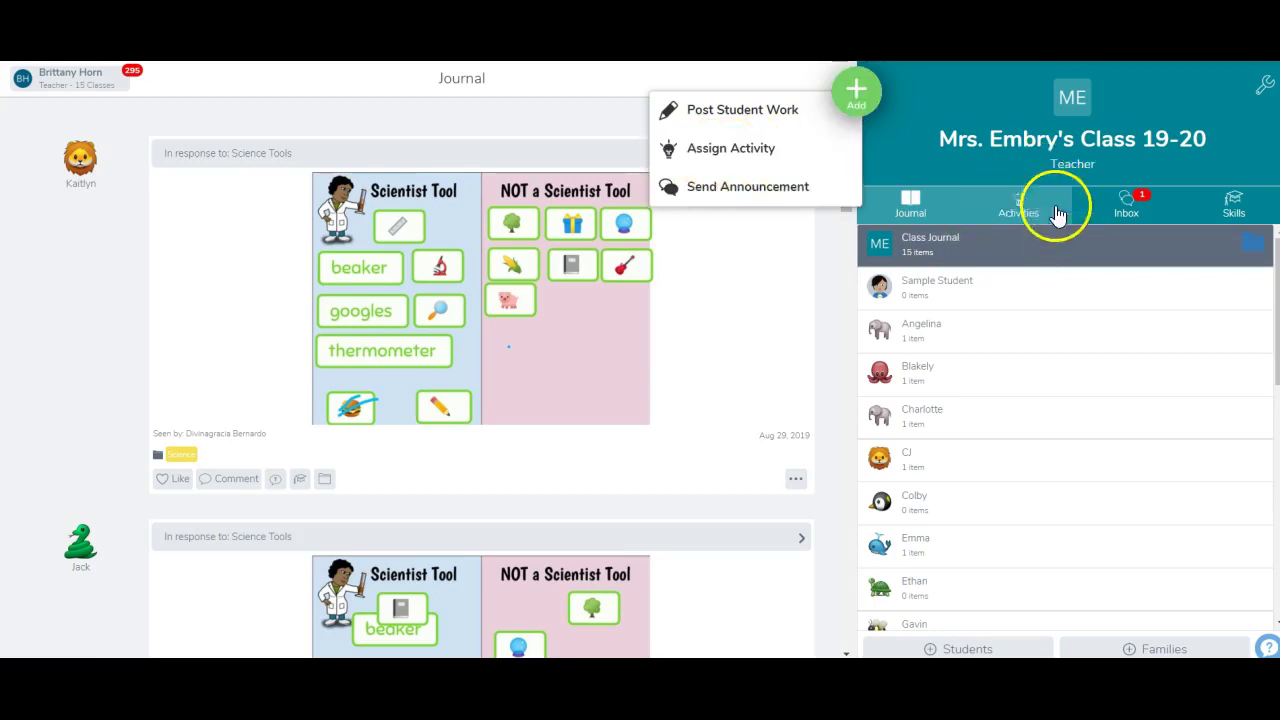
Open the community activity library for assigning an activity and filter it to 1st Grade and Math.
{"action": "left_click", "coordinate": [718, 165]}
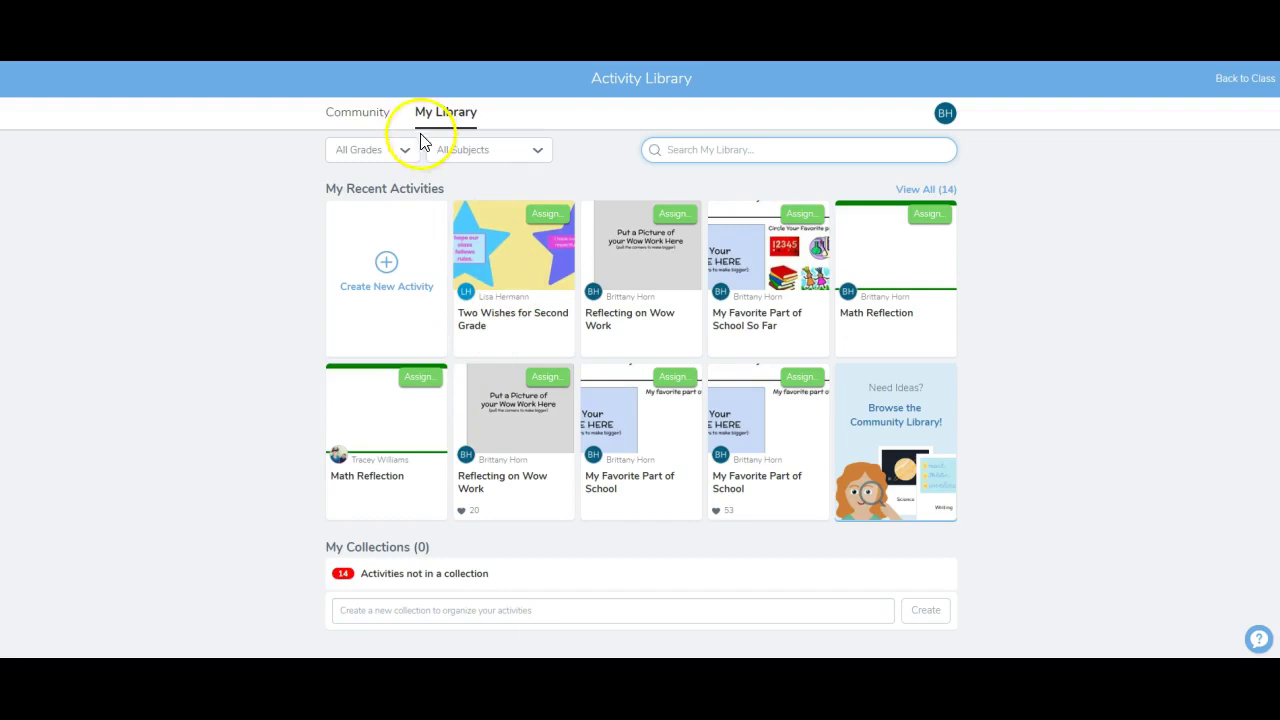
{"action": "left_click", "coordinate": [357, 118]}
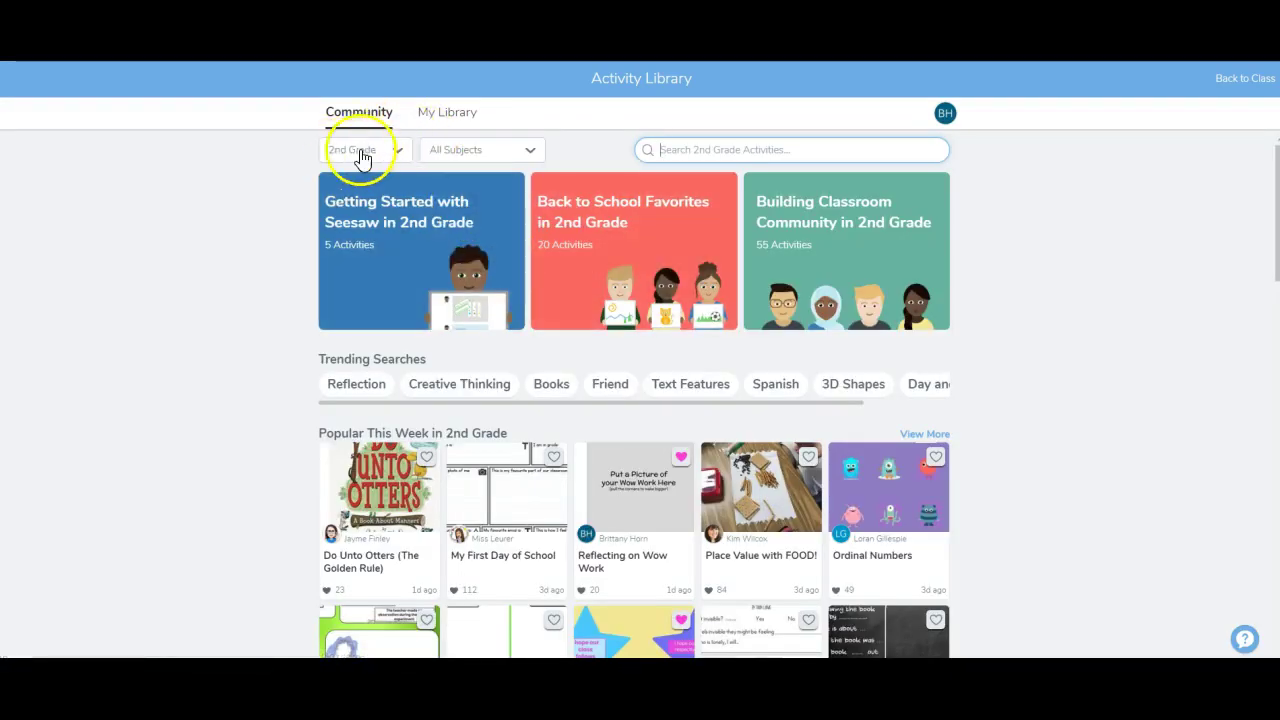
{"action": "left_click", "coordinate": [389, 149]}
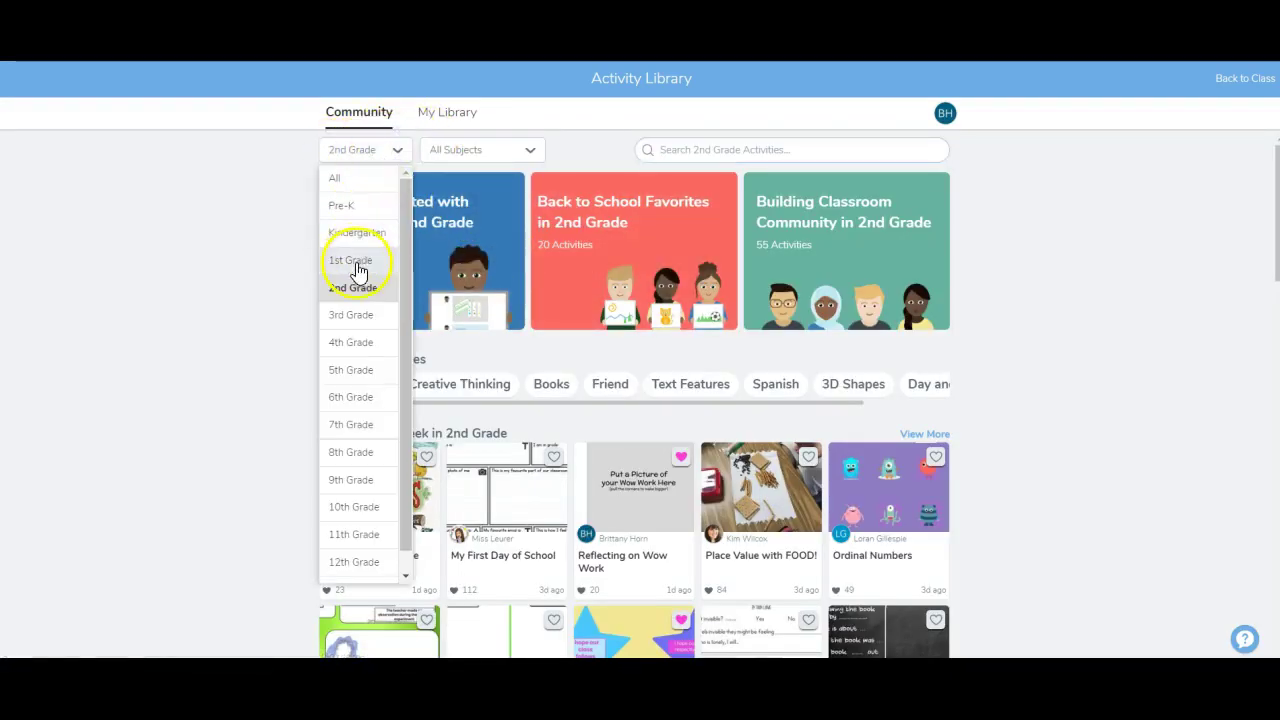
{"action": "left_click", "coordinate": [357, 264]}
{"action": "left_click", "coordinate": [490, 158]}
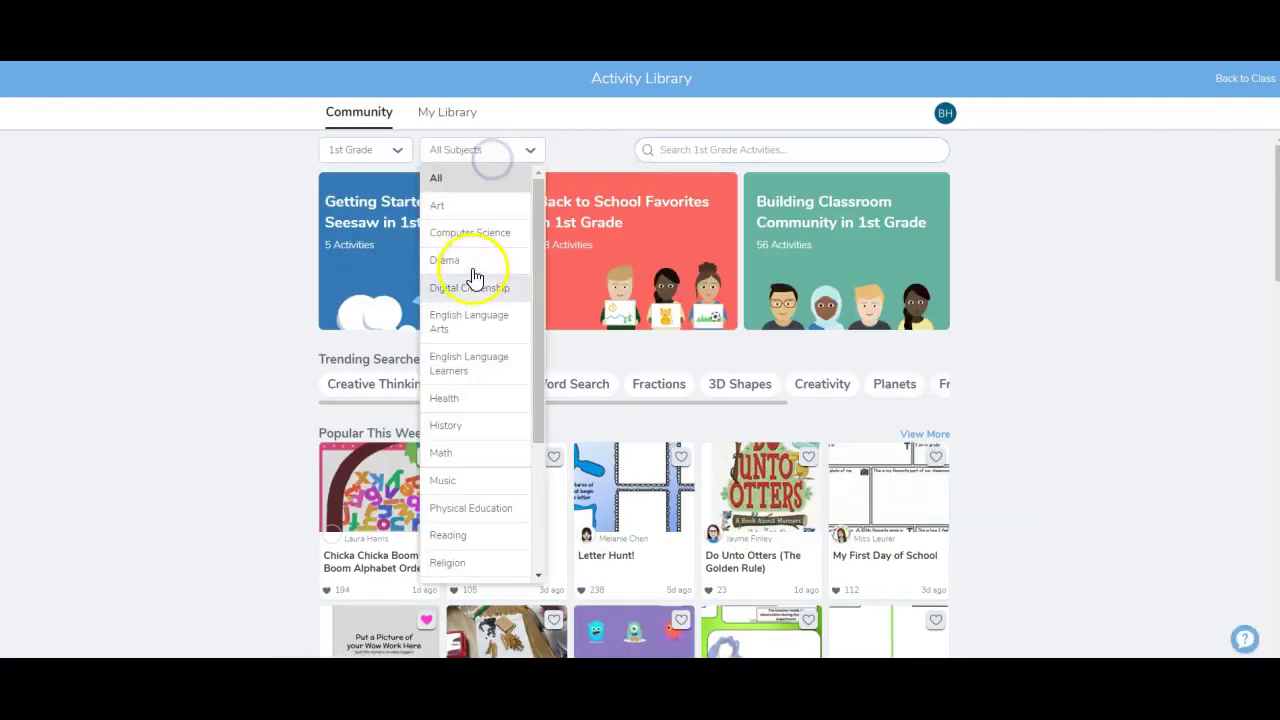
{"action": "left_click", "coordinate": [468, 455]}
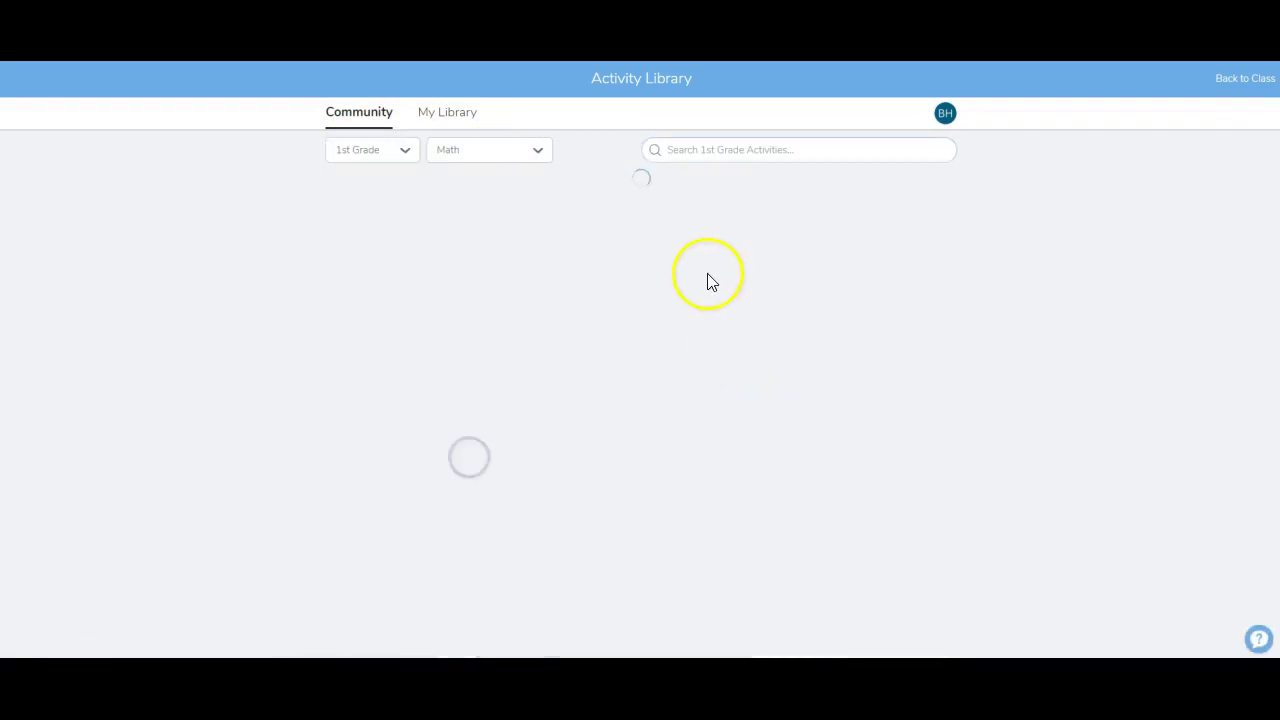
Look through the 1st Grade Math activities in the community library.
{"action": "scroll", "coordinate": [700, 280], "scroll_direction": "down", "scroll_amount": 1}
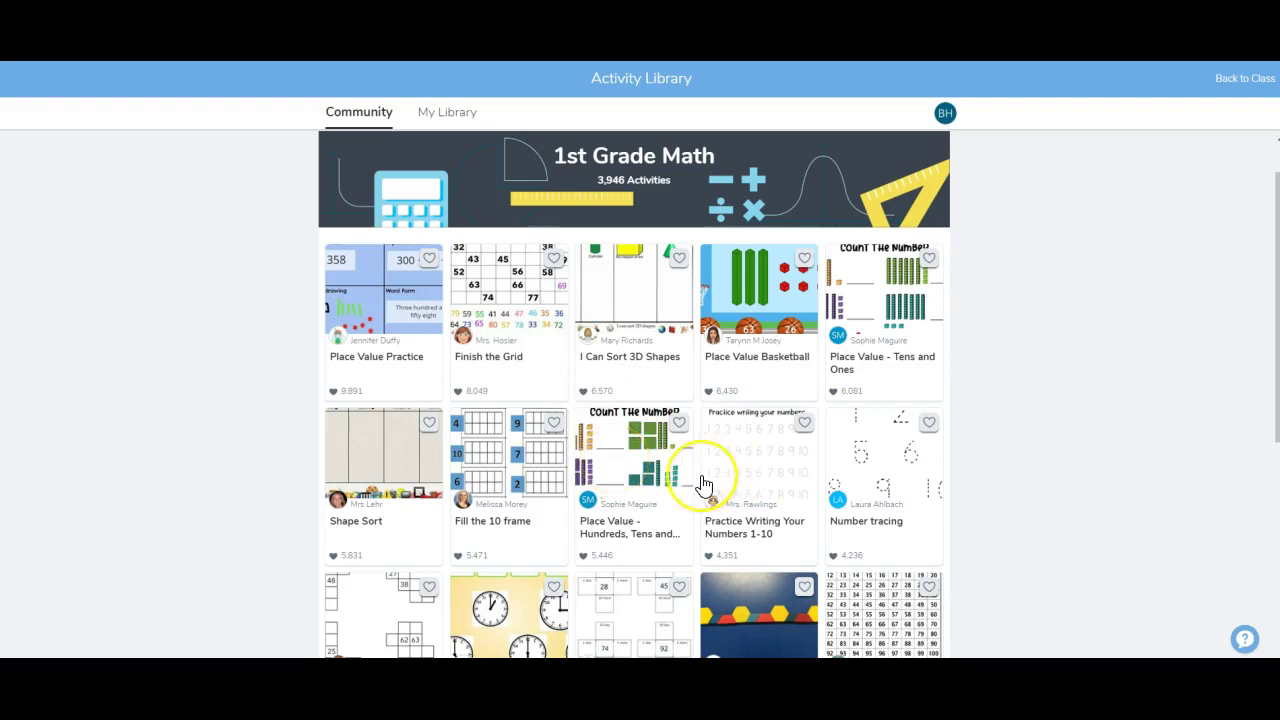
{"action": "scroll", "coordinate": [703, 486], "scroll_direction": "down", "scroll_amount": 5}
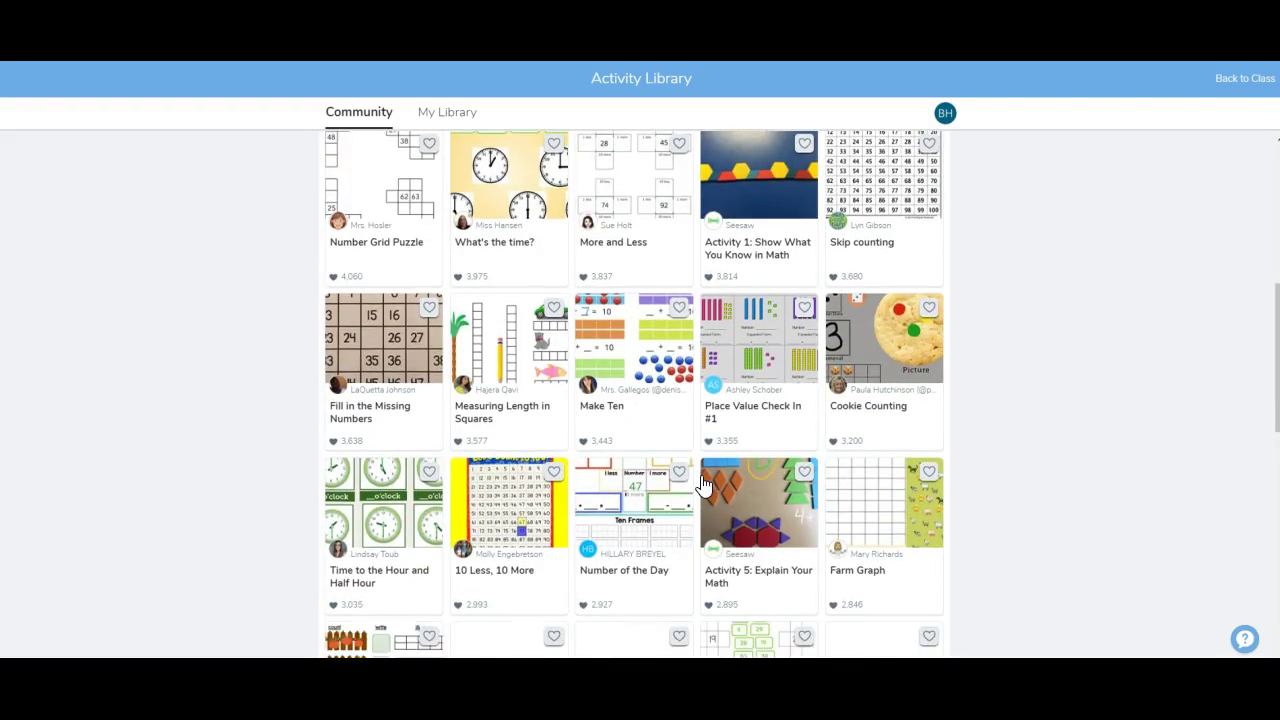
{"action": "scroll", "coordinate": [703, 486], "scroll_direction": "down", "scroll_amount": 2}
{"action": "scroll", "coordinate": [703, 486], "scroll_direction": "down", "scroll_amount": 2}
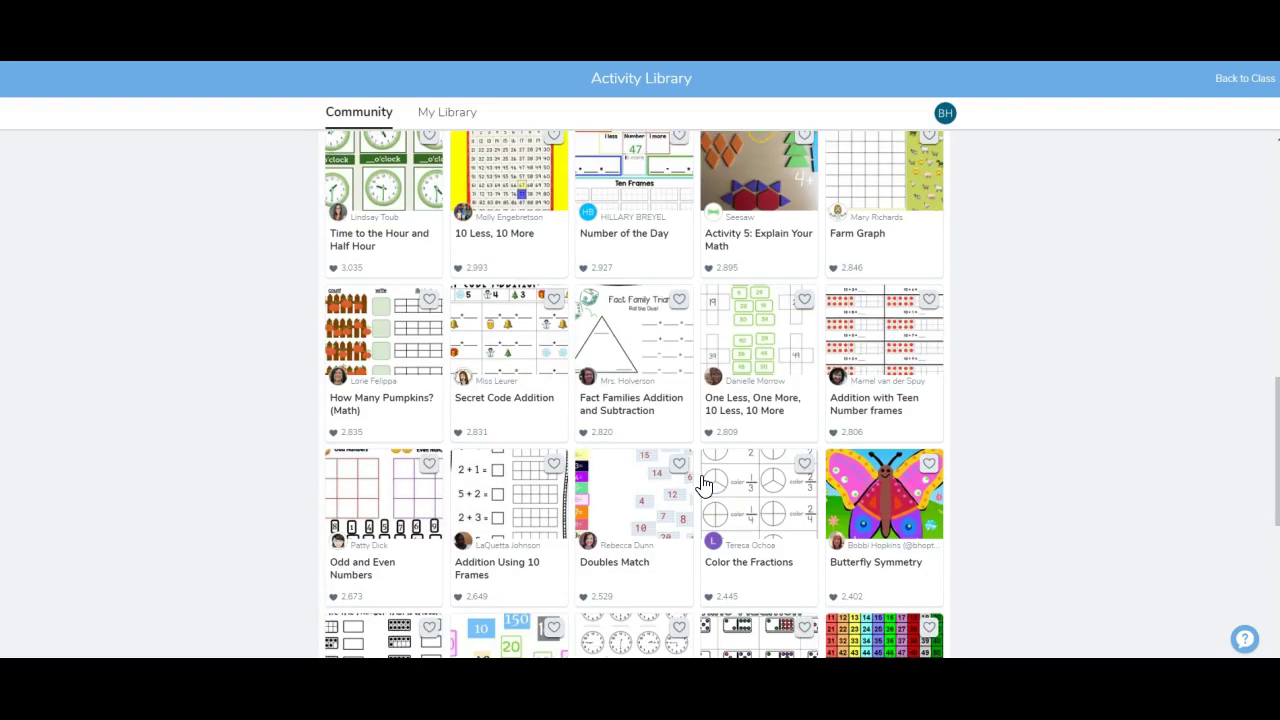
{"action": "scroll", "coordinate": [703, 486], "scroll_direction": "up", "scroll_amount": 10}
{"action": "left_click", "coordinate": [616, 456]}
{"action": "scroll", "coordinate": [616, 456], "scroll_direction": "up", "scroll_amount": 1}
{"action": "scroll", "coordinate": [620, 404], "scroll_direction": "down", "scroll_amount": 3}
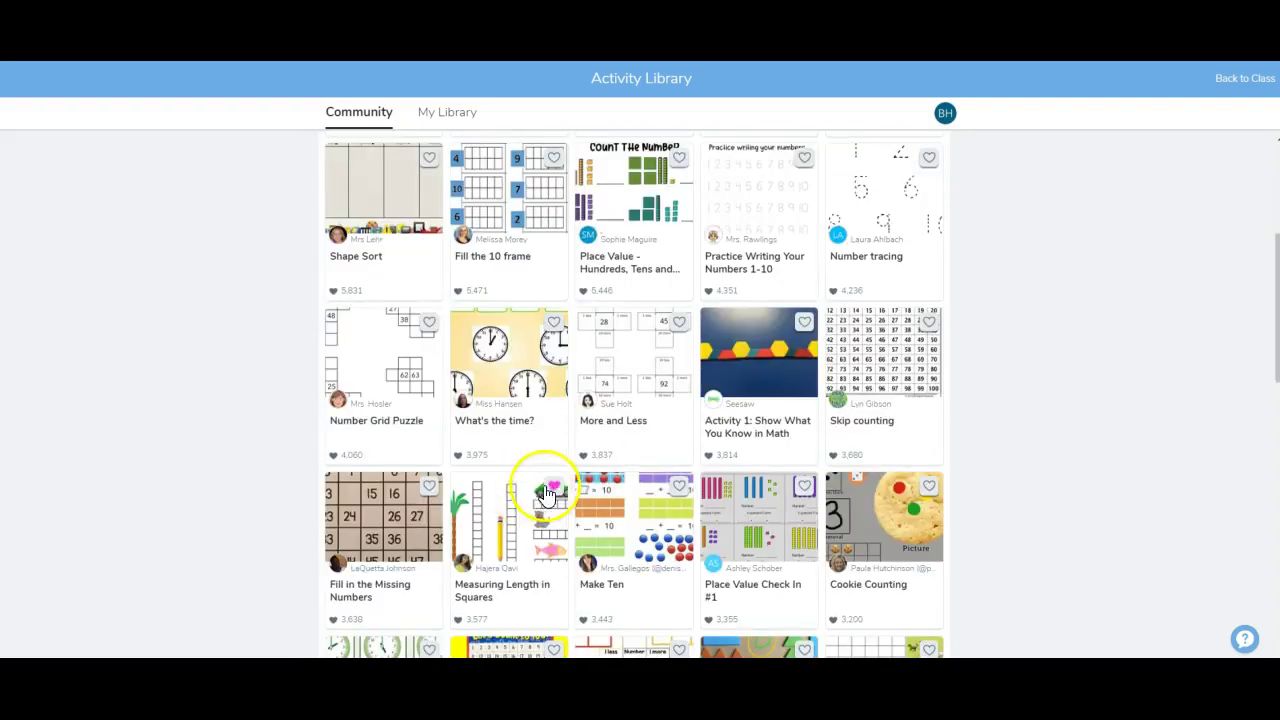
Open "Place Value - Hundreds, Tens and Ones" from its author's profile and like it to save it to My Library.
{"action": "left_click", "coordinate": [628, 240]}
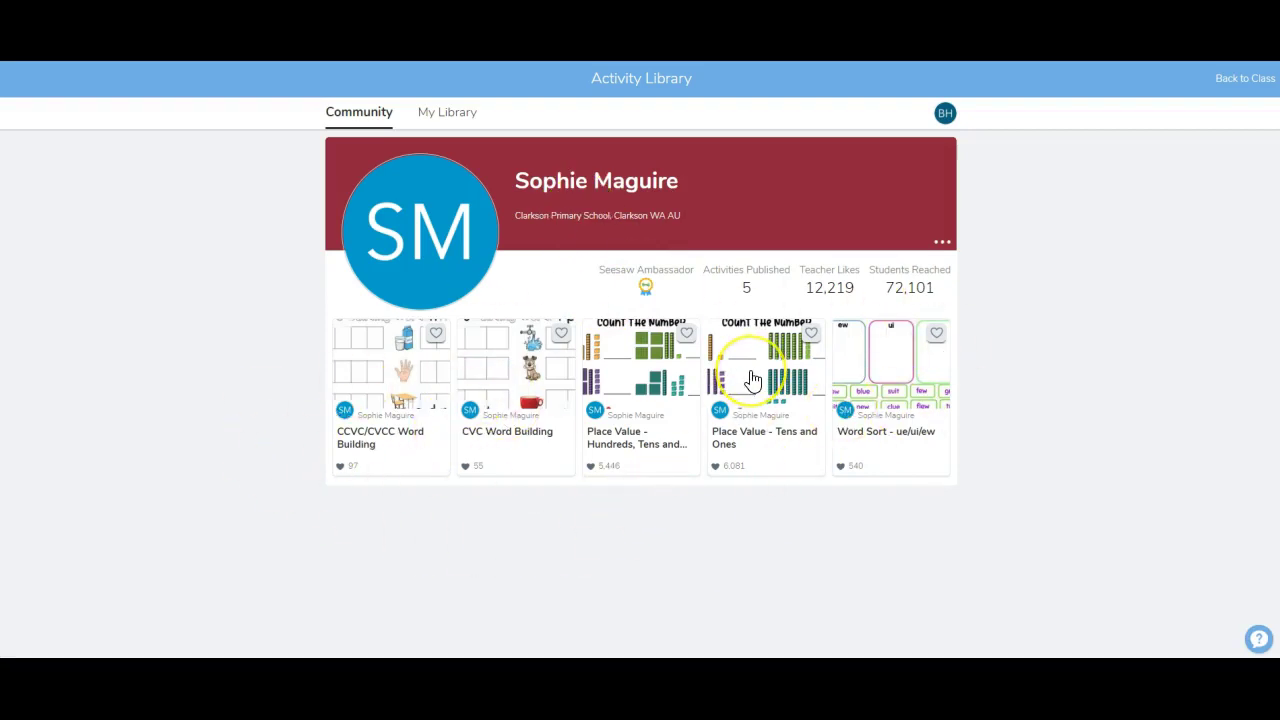
{"action": "left_click", "coordinate": [638, 383]}
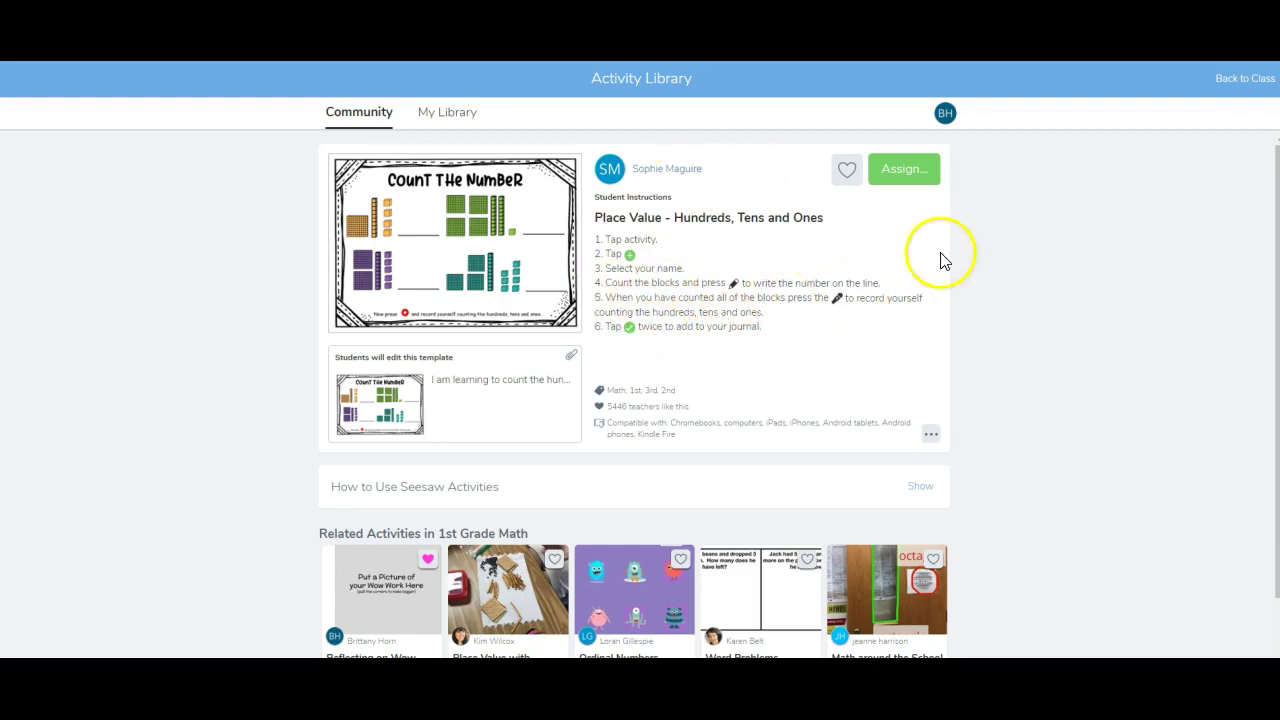
{"action": "left_click", "coordinate": [843, 172]}
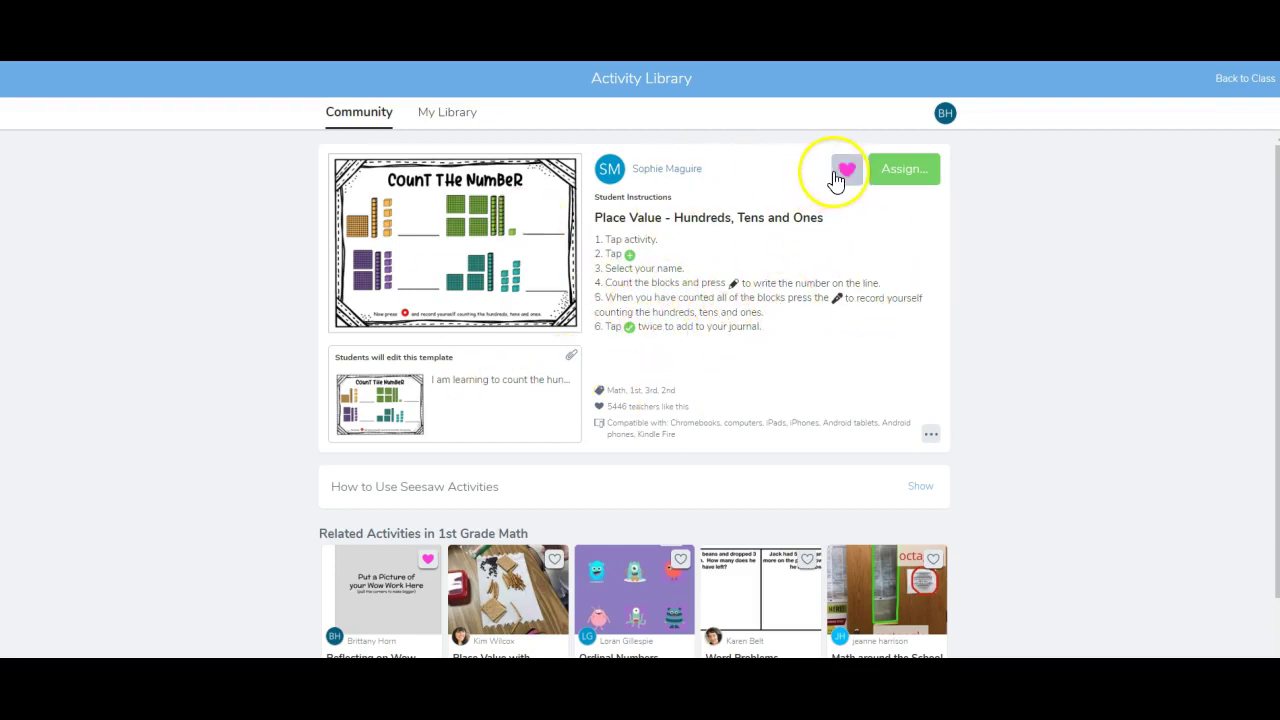
{"action": "left_click", "coordinate": [910, 176]}
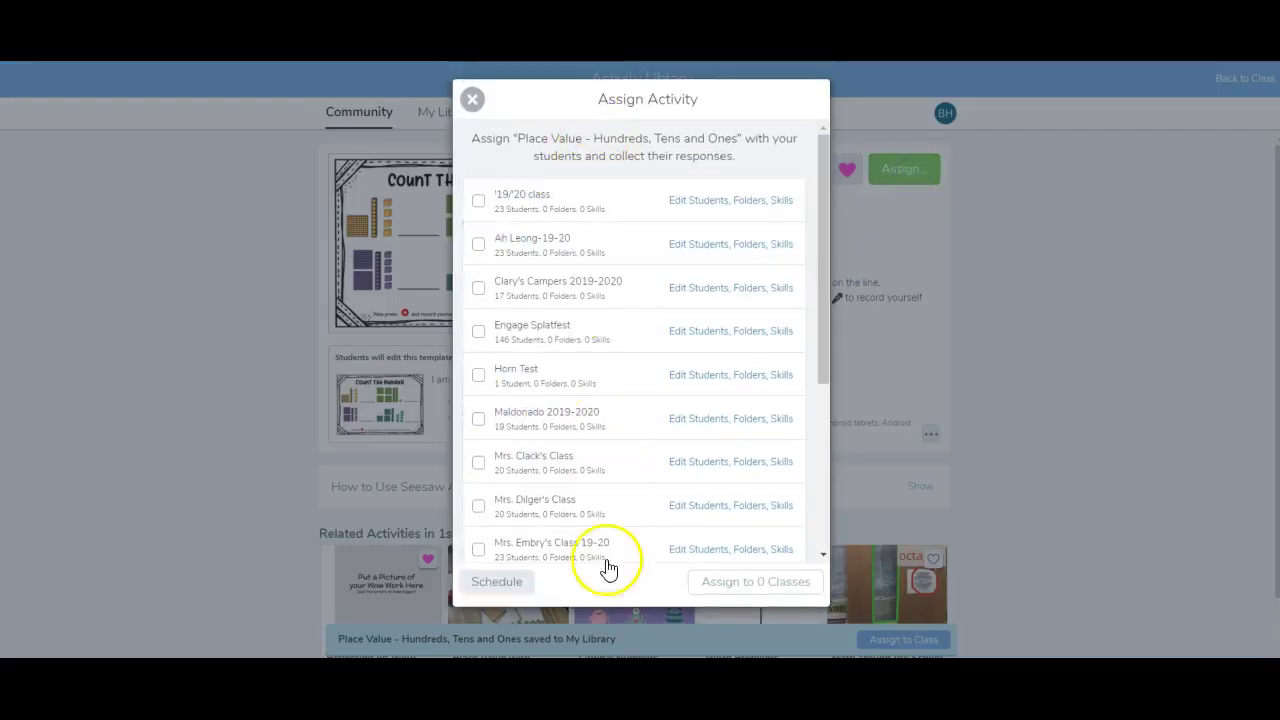
{"action": "left_click", "coordinate": [470, 101]}
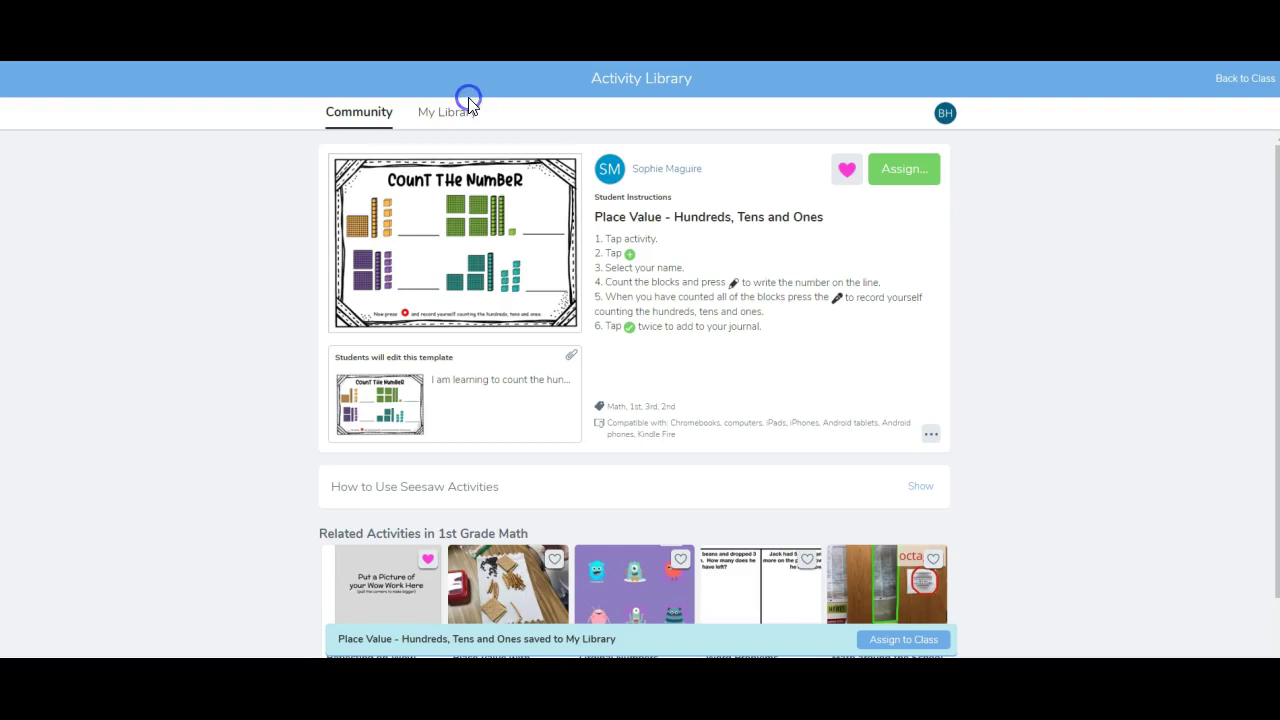
{"action": "left_click", "coordinate": [846, 176]}
{"action": "left_click", "coordinate": [470, 101]}
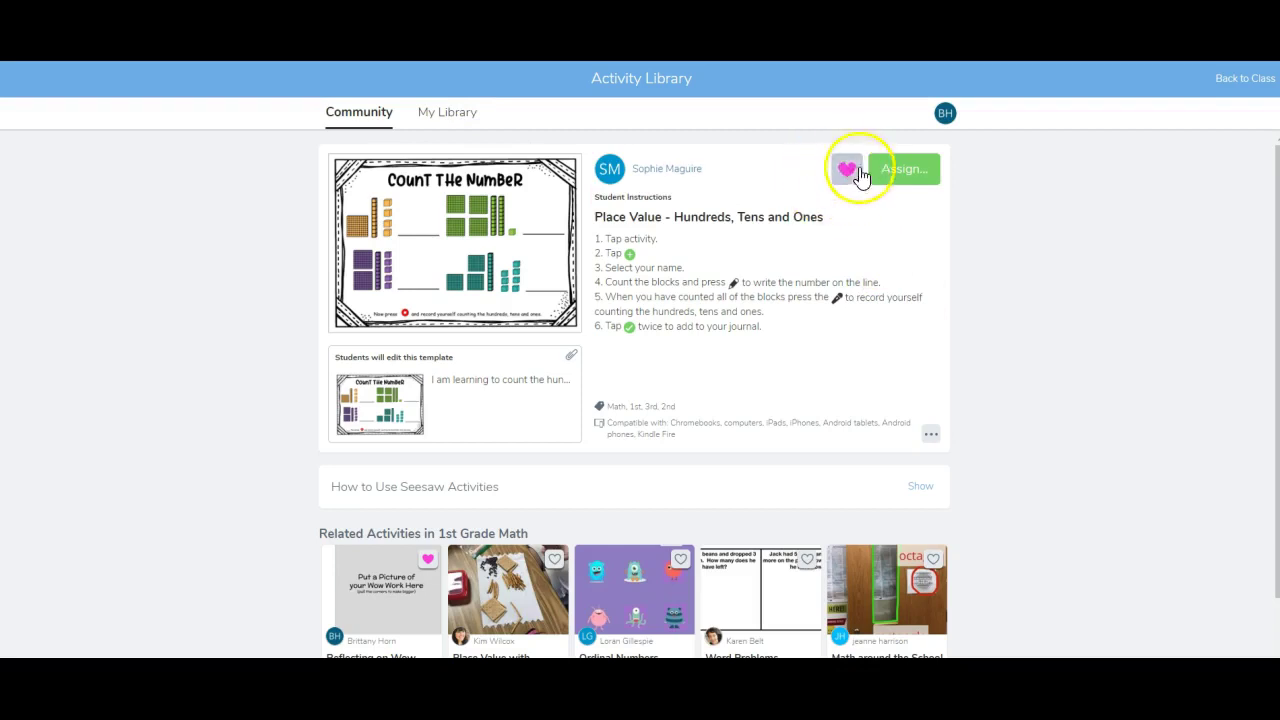
Open an editable copy of the "Place Value - Hundreds, Tens and Ones" activity.
{"action": "left_click", "coordinate": [930, 434]}
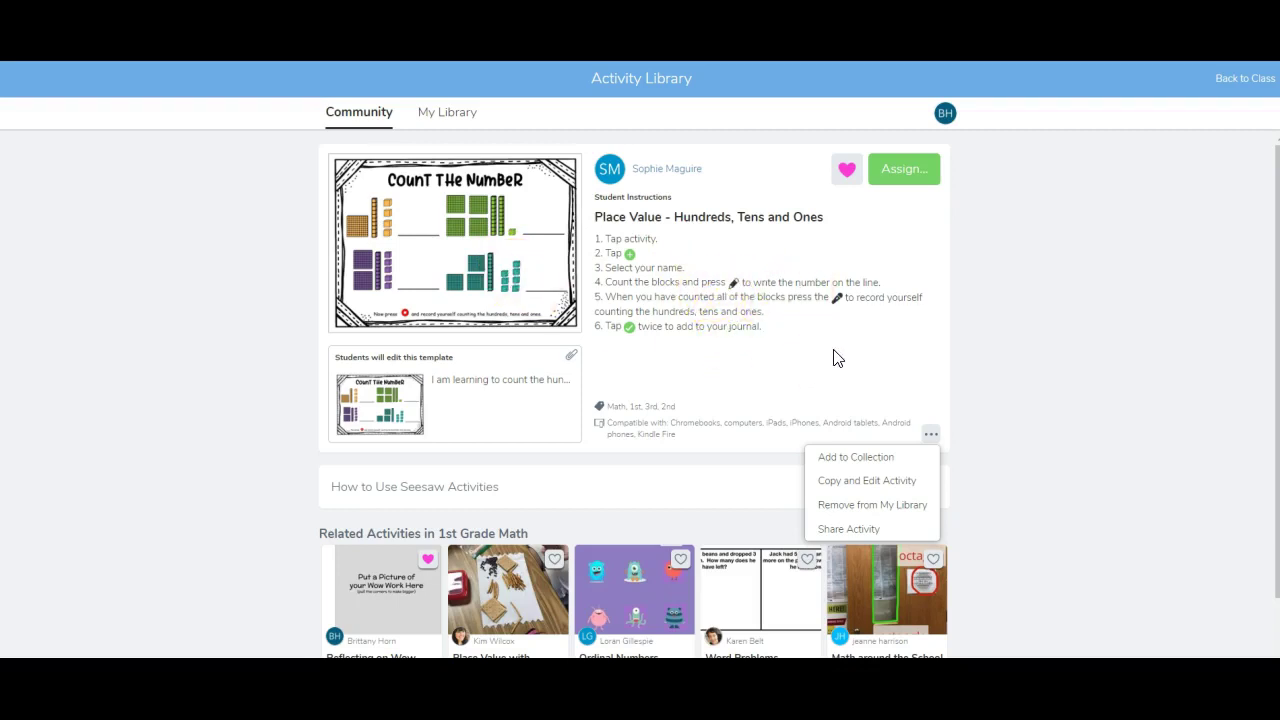
{"action": "left_click", "coordinate": [838, 481]}
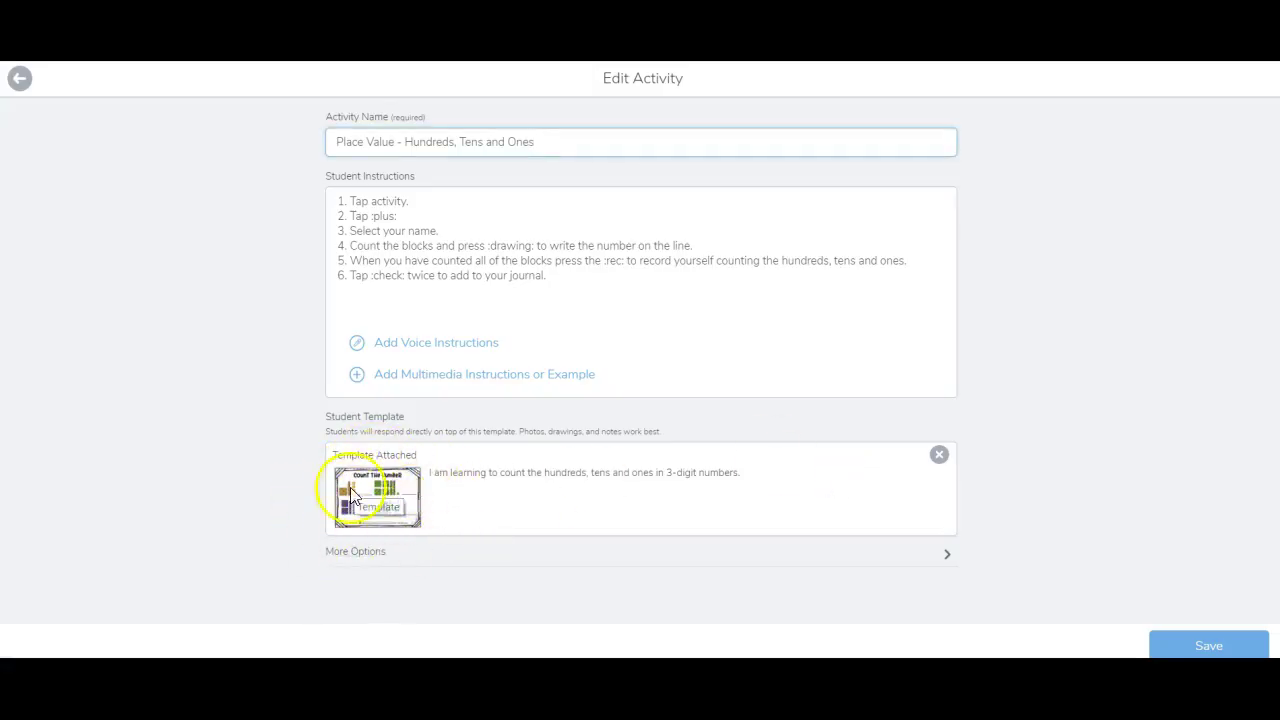
{"action": "left_click", "coordinate": [364, 540]}
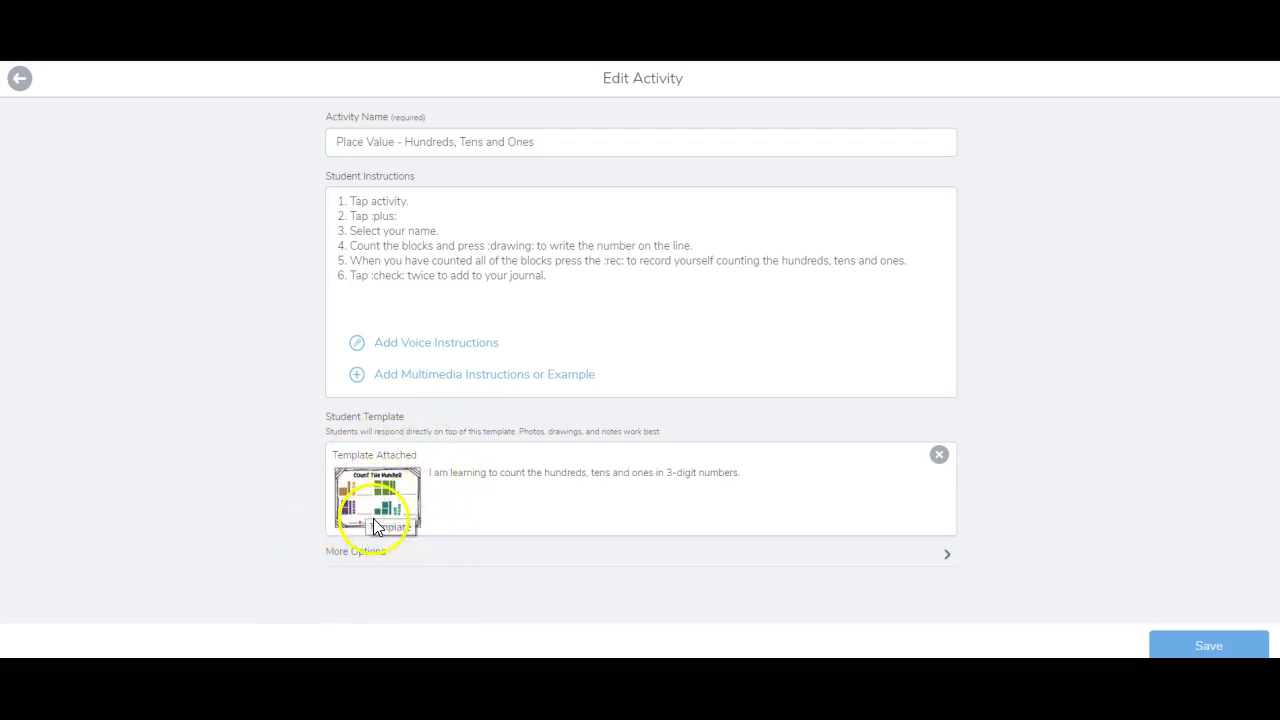
Insert the student instruction "5. Explain the steps that you took using the :mic:" below instruction 4 and save the activity.
{"action": "left_click", "coordinate": [429, 200]}
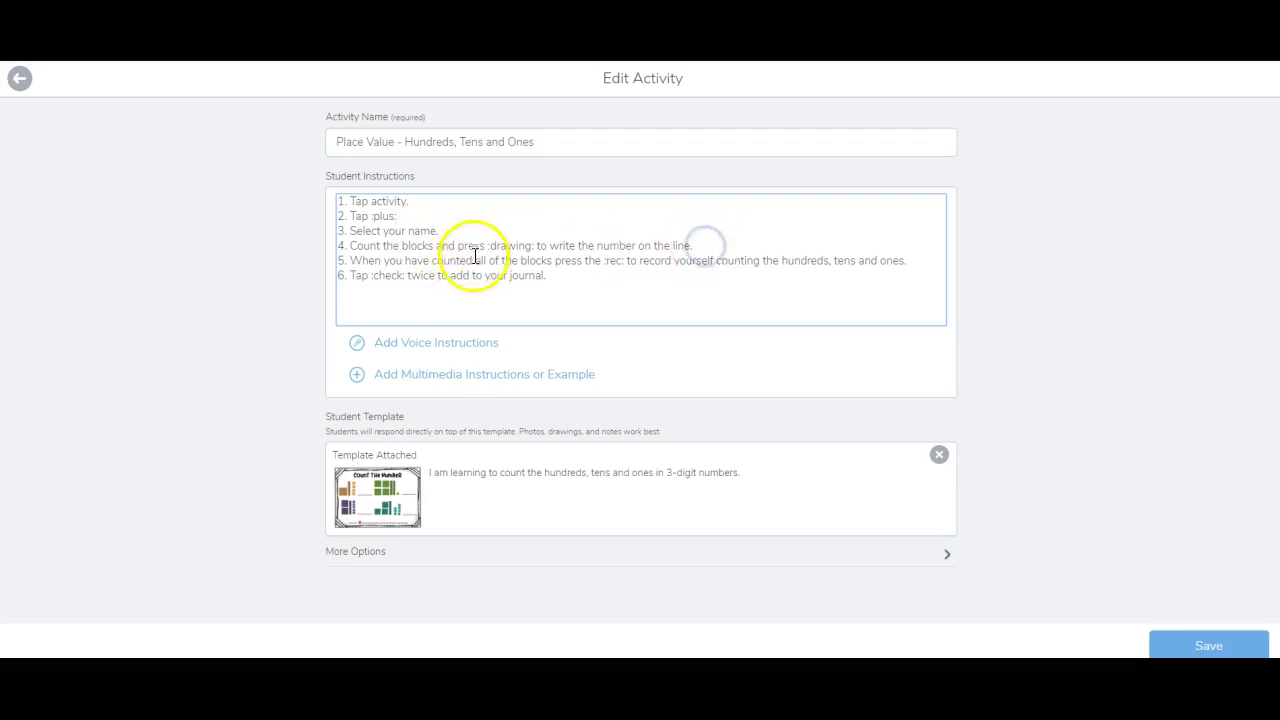
{"action": "key", "text": "Return"}
{"action": "type", "text": "5. Explain the steps that you"}
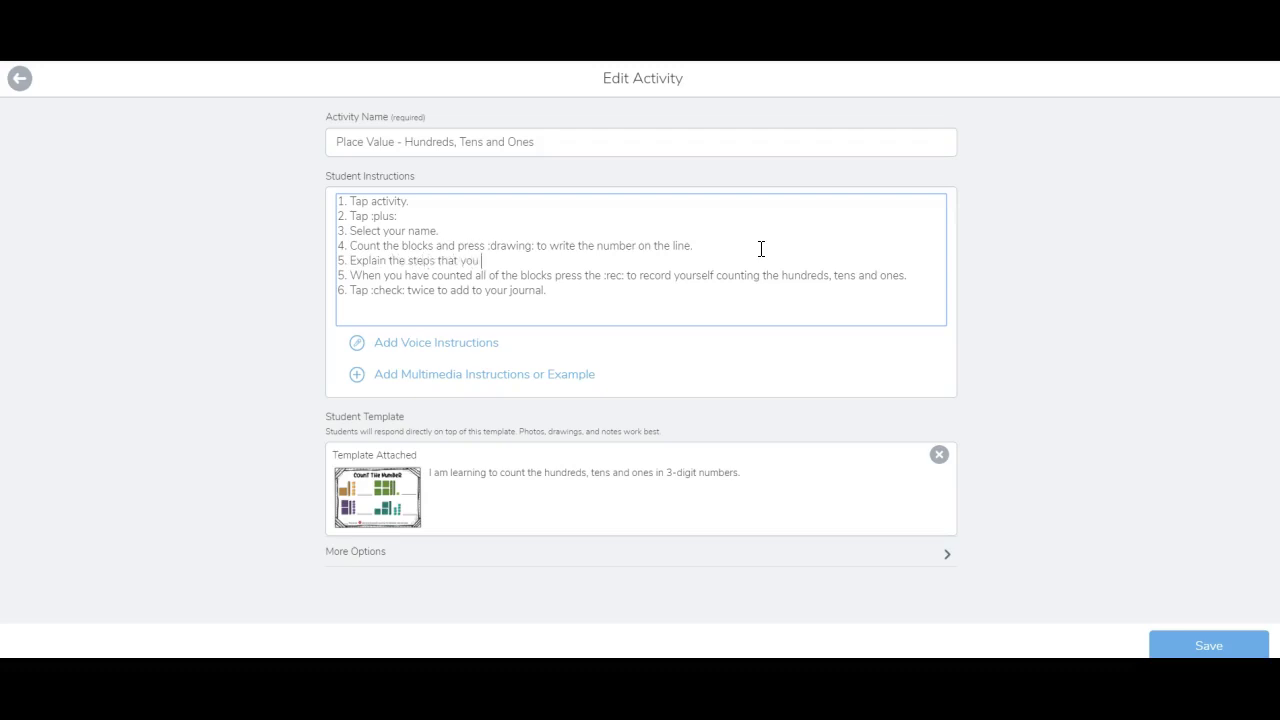
{"action": "type", "text": " took using the :mic:"}
{"action": "left_click", "coordinate": [578, 261]}
{"action": "type", "text": "."}
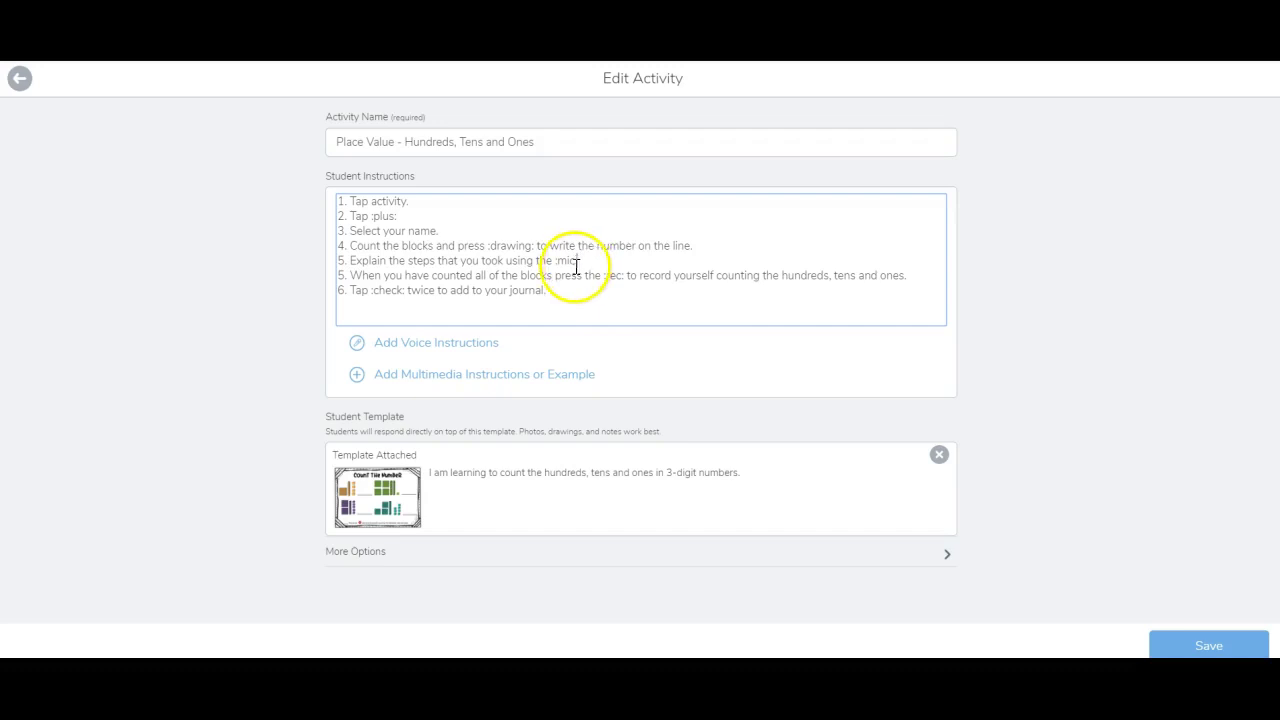
{"action": "left_click", "coordinate": [1209, 645]}
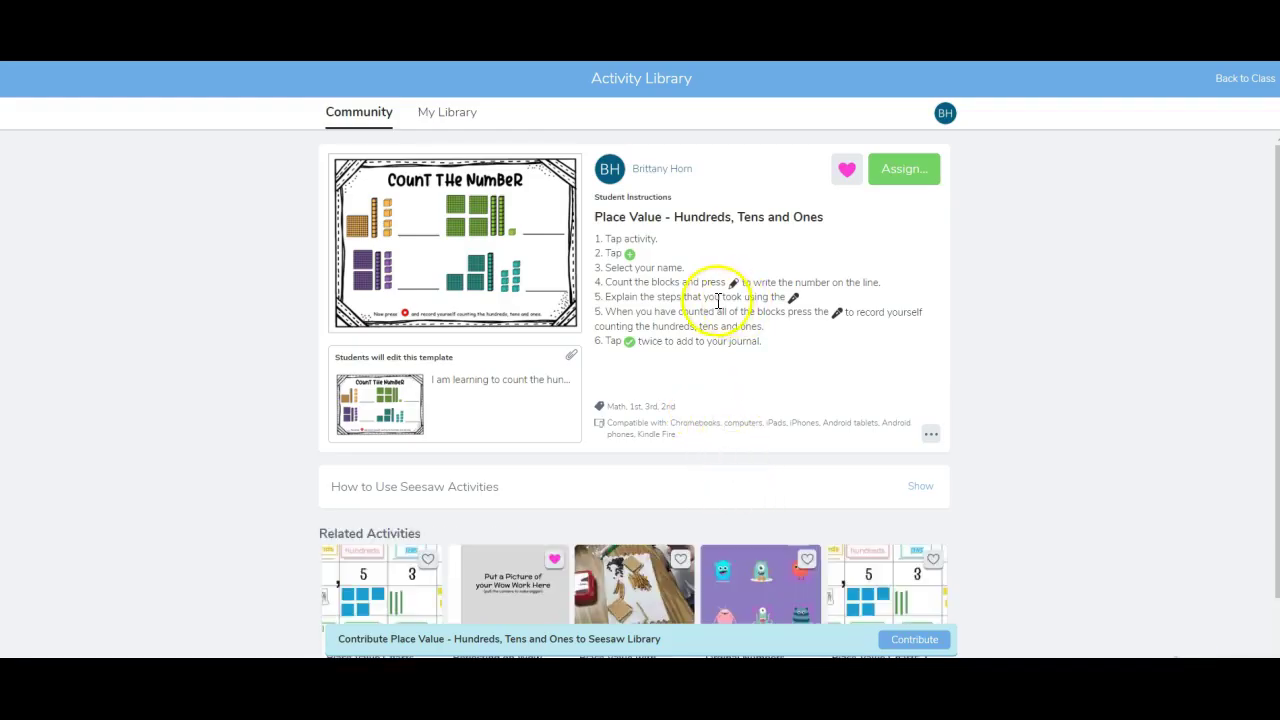
Assign the edited place value activity to the one-student test class and close the confirmation.
{"action": "left_click_drag", "start_coordinate": [586, 306], "coordinate": [789, 298]}
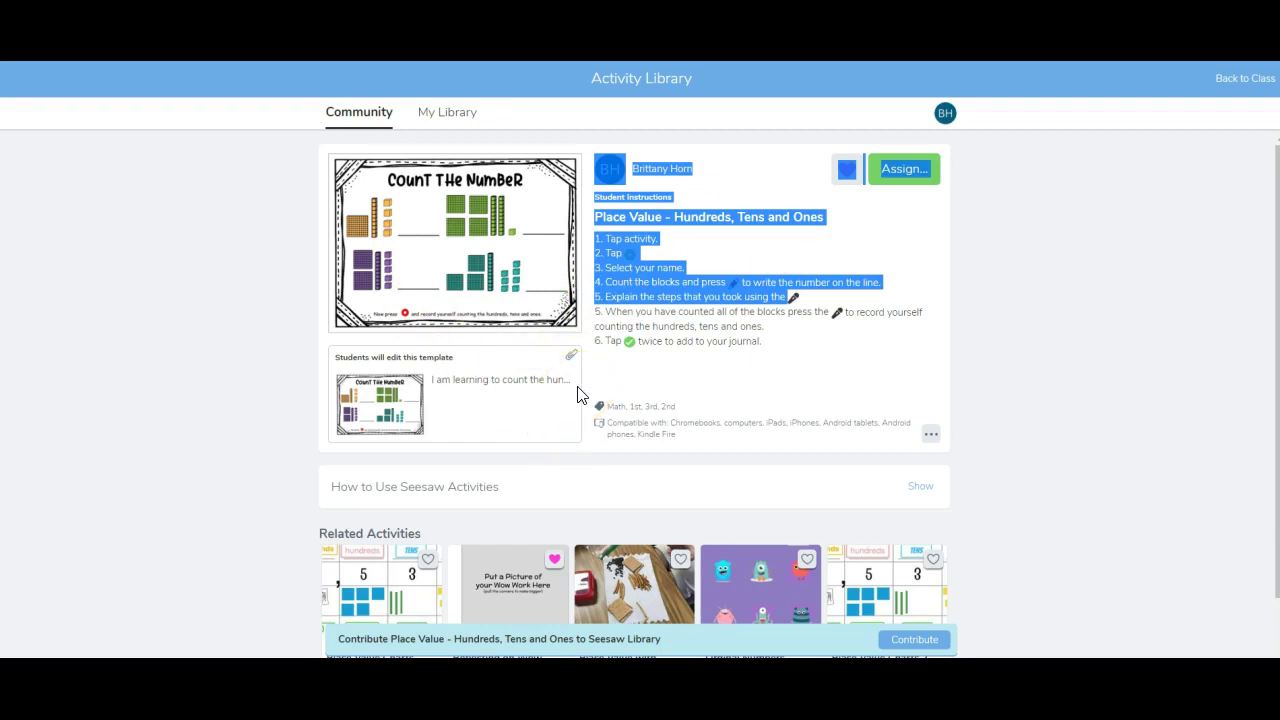
{"action": "left_click", "coordinate": [906, 169]}
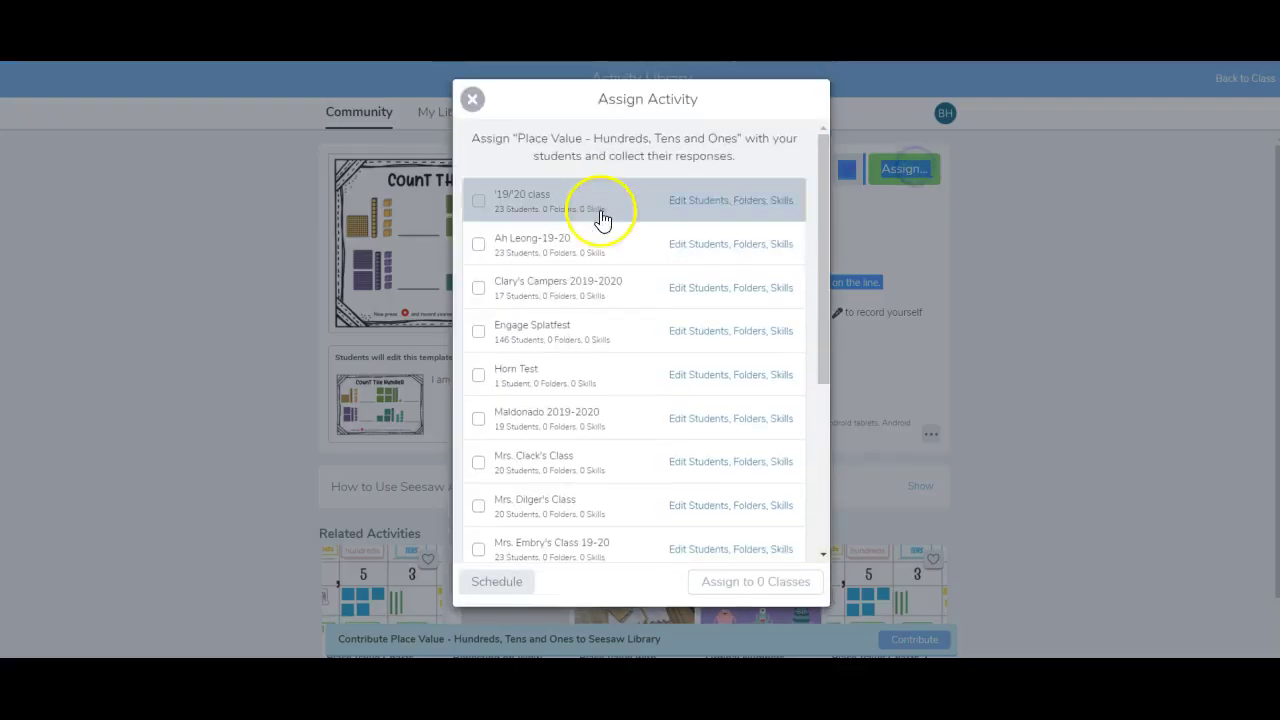
{"action": "scroll", "coordinate": [624, 482], "scroll_direction": "down", "scroll_amount": 2}
{"action": "left_click", "coordinate": [531, 257]}
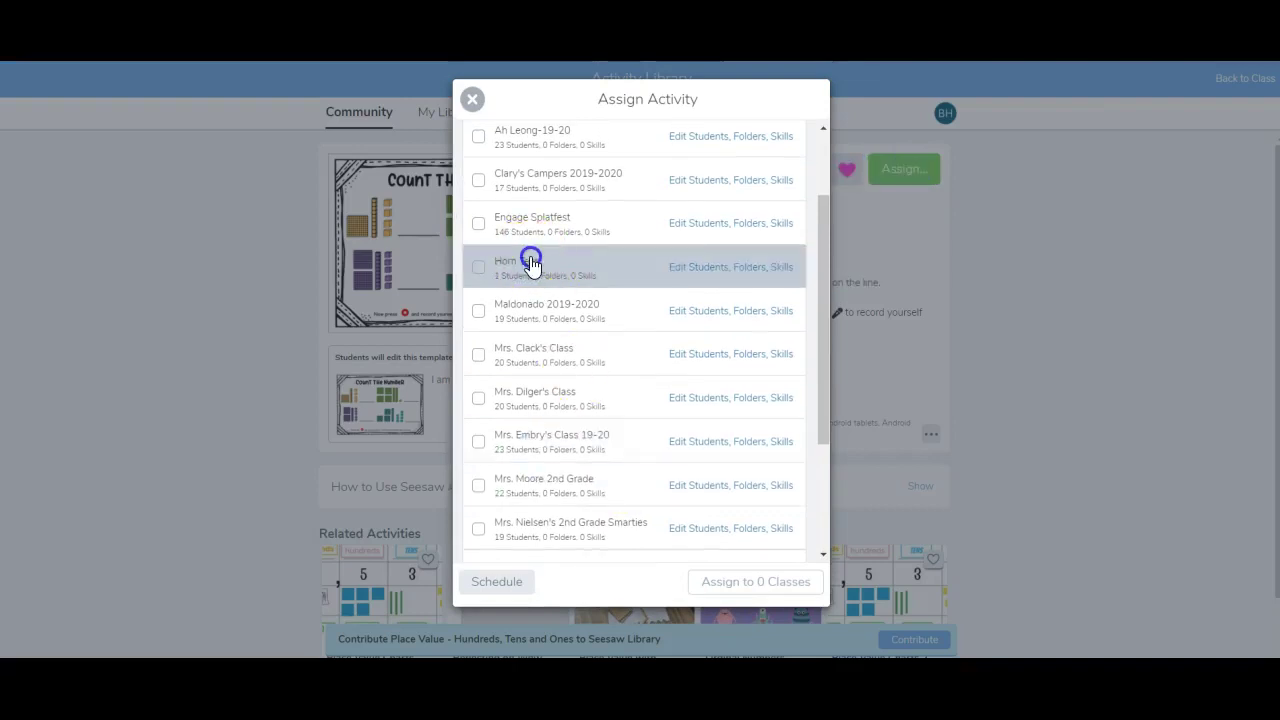
{"action": "left_click", "coordinate": [735, 583]}
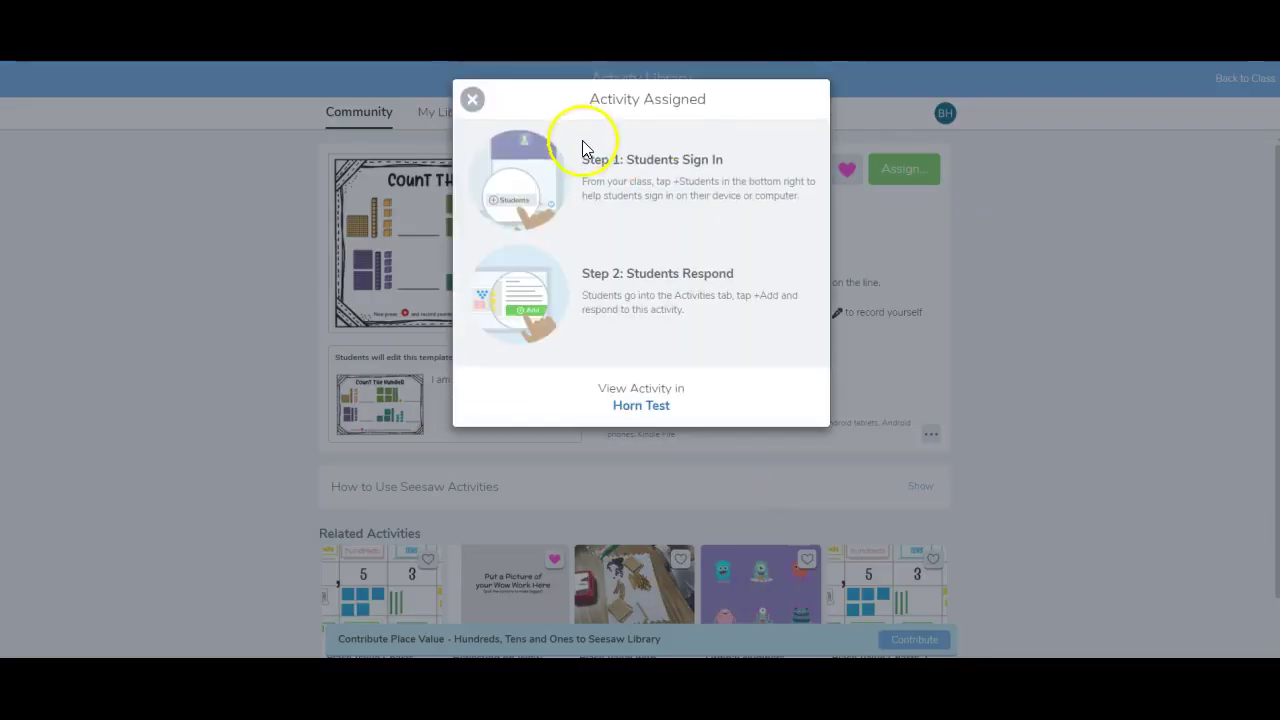
{"action": "left_click", "coordinate": [472, 101]}
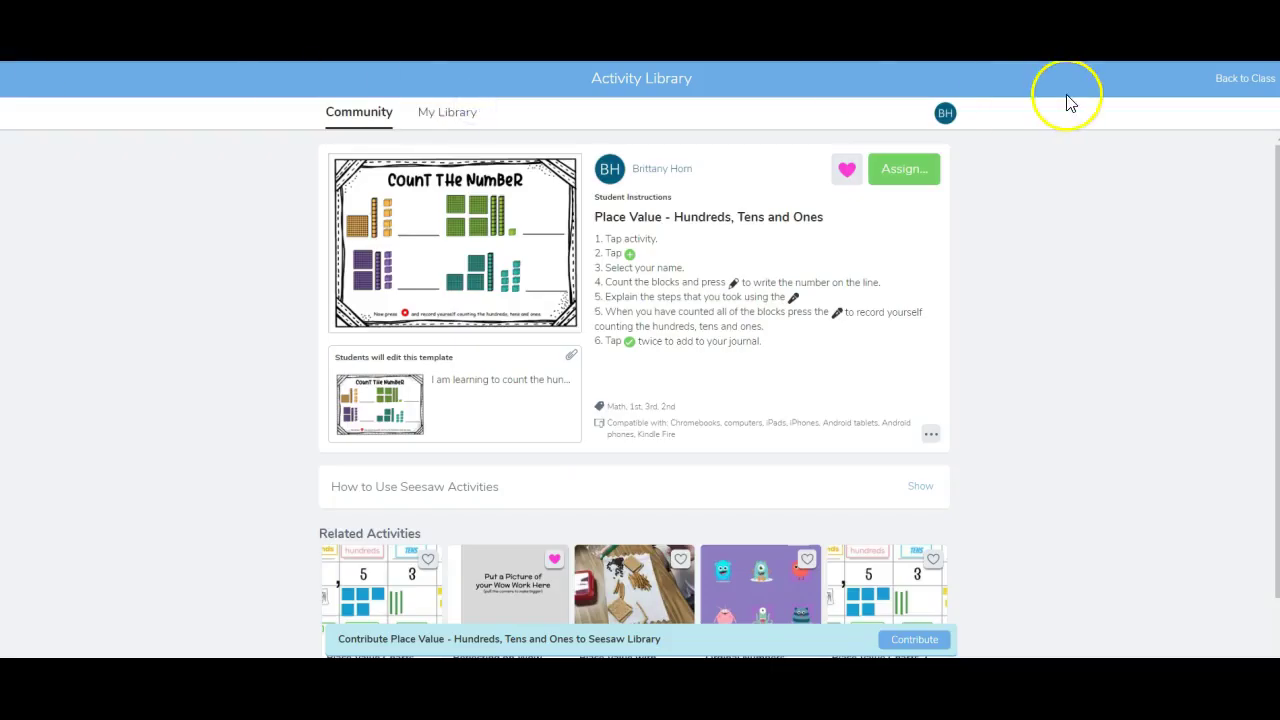
Return to the class view, switch to another class's activities and open the responses to "My Favorite Part of School So Far".
{"action": "left_click", "coordinate": [1230, 85]}
{"action": "left_click", "coordinate": [90, 88]}
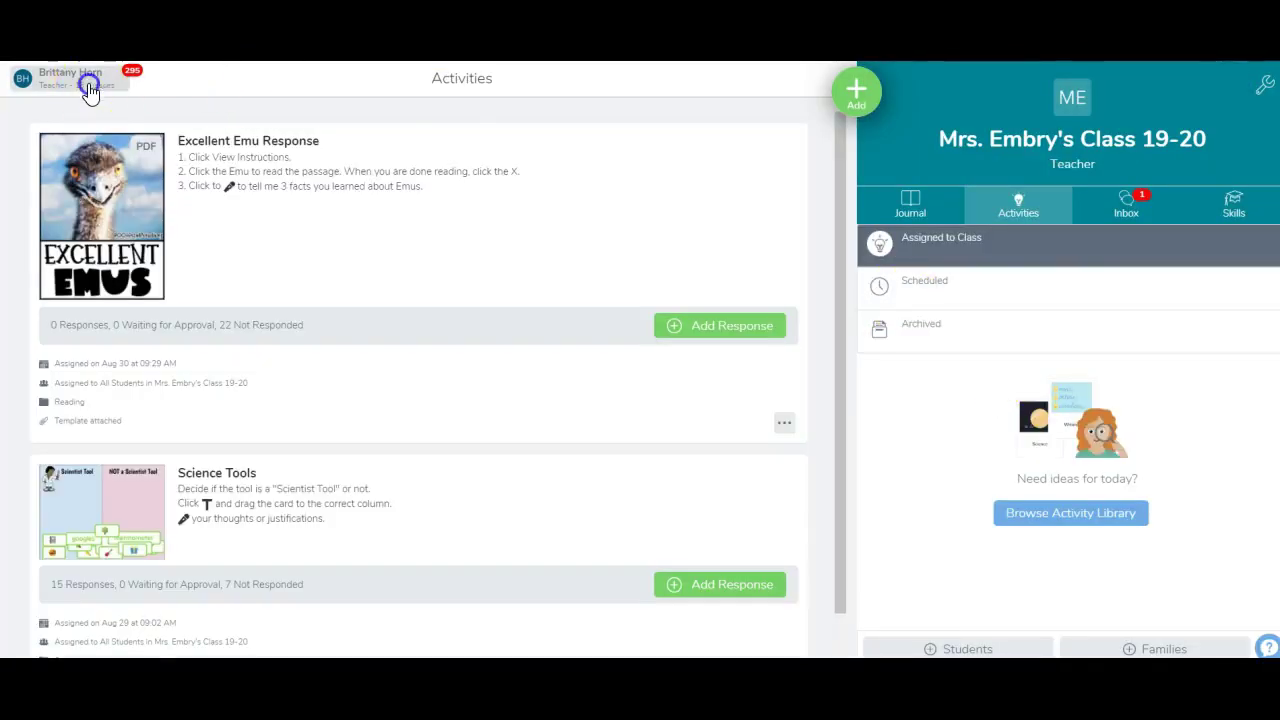
{"action": "left_click", "coordinate": [85, 204]}
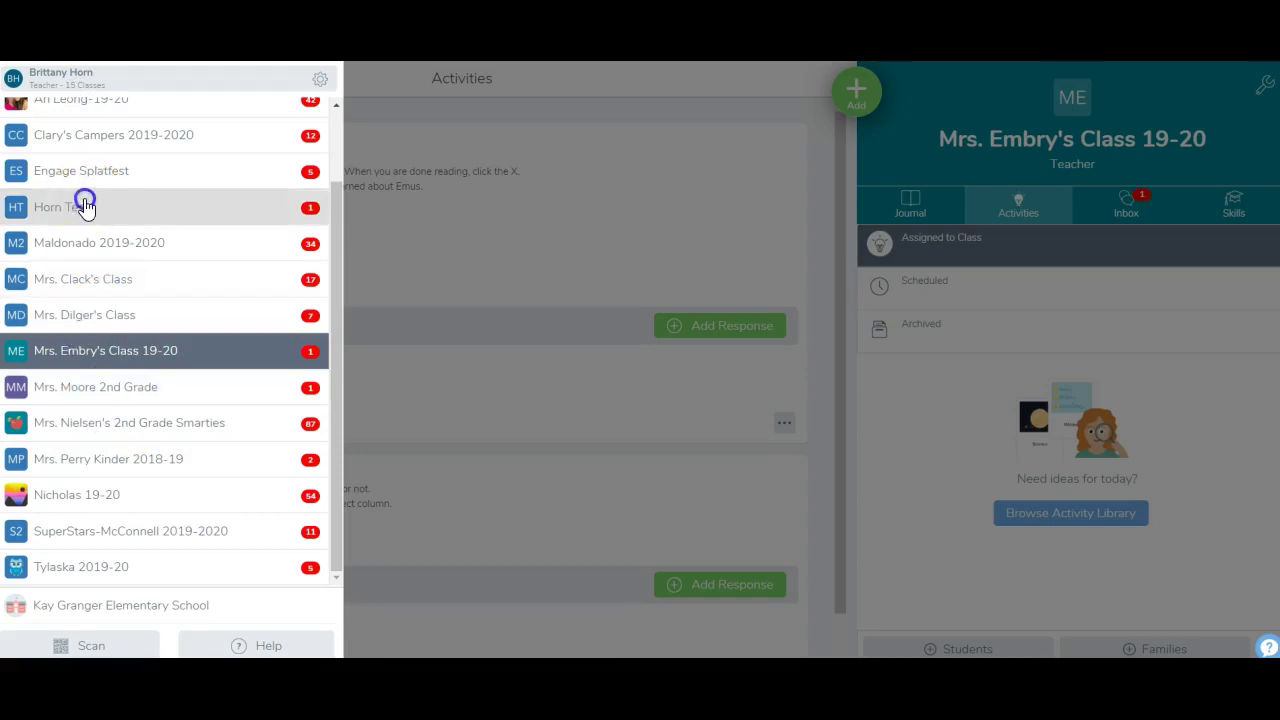
{"action": "left_click", "coordinate": [1018, 210]}
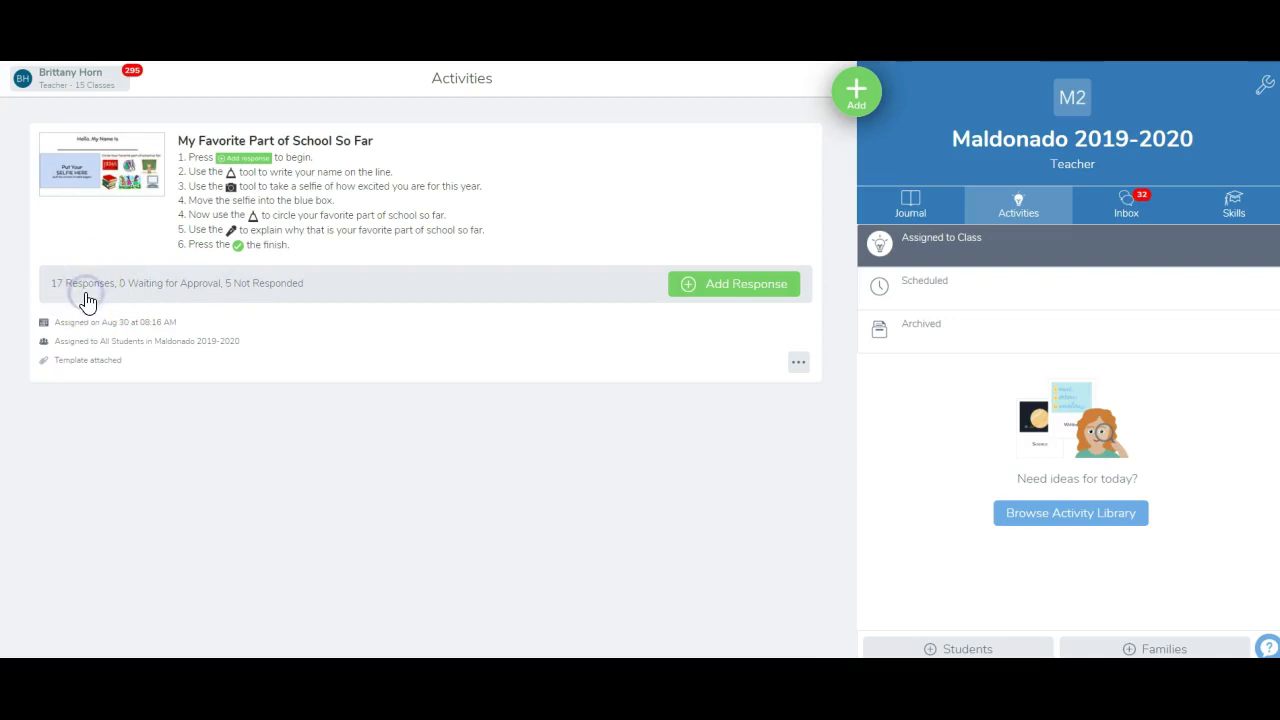
{"action": "left_click", "coordinate": [88, 288]}
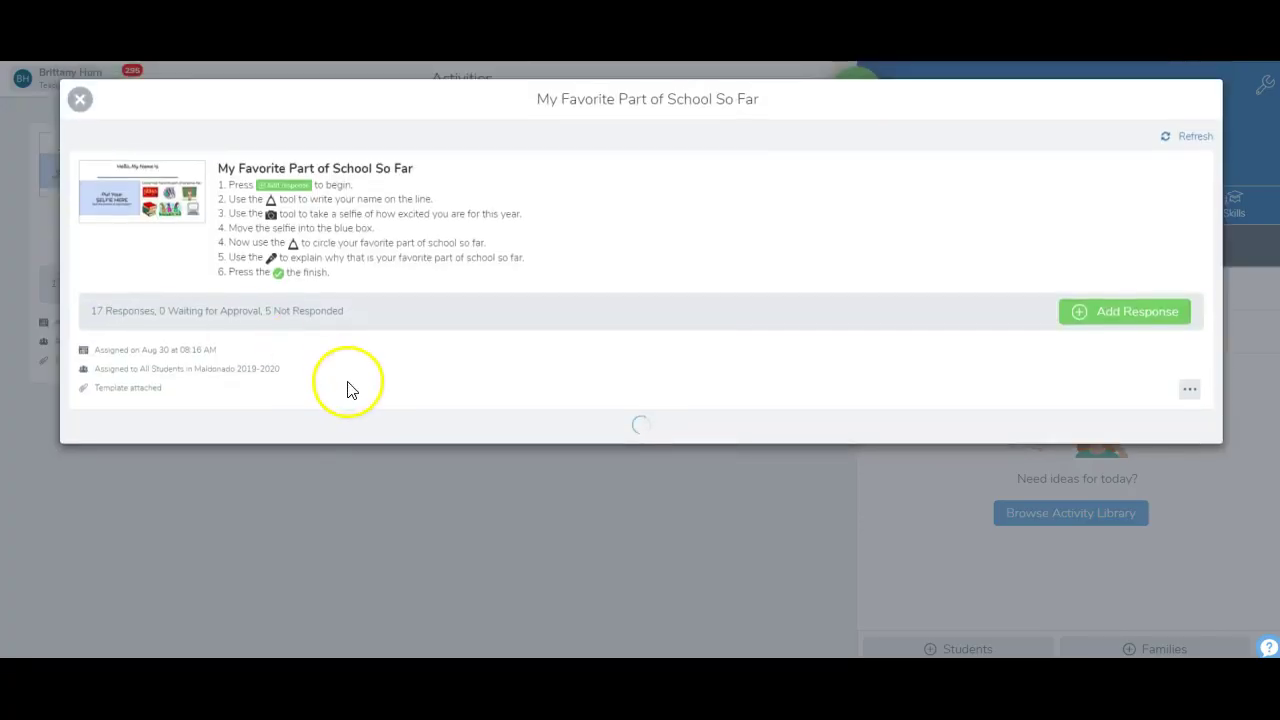